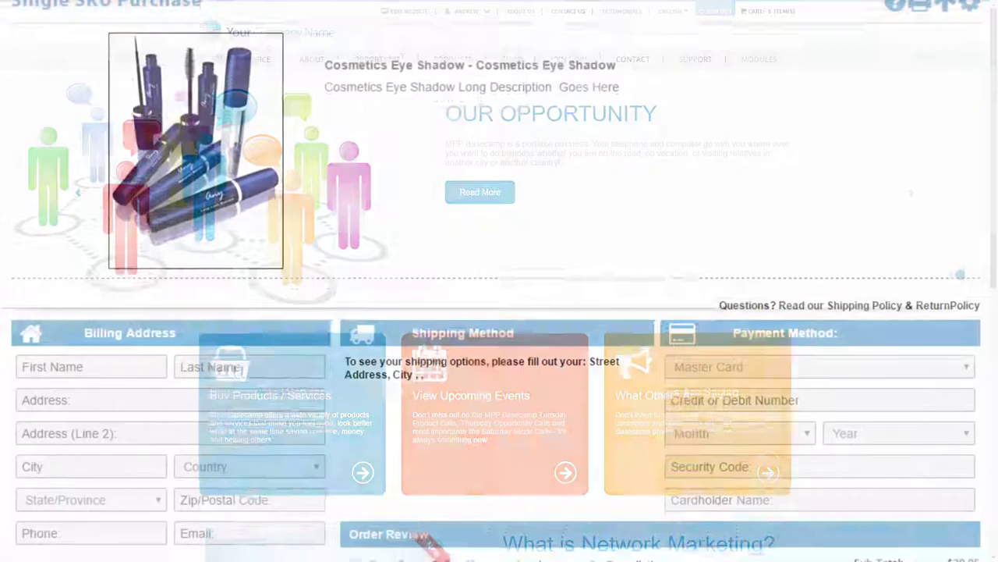
scroll(499, 312, down, 3)
scroll(500, 312, down, 2)
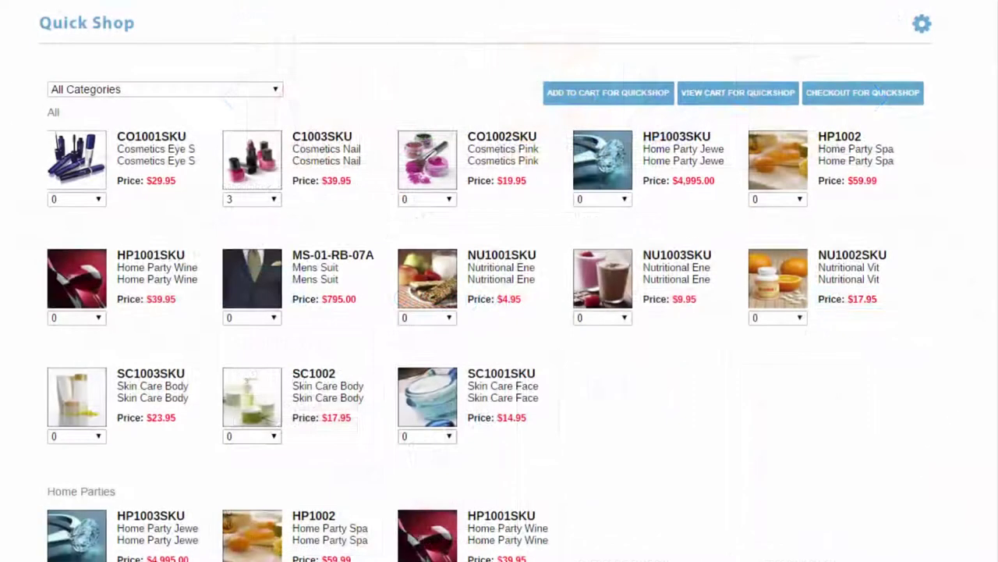
scroll(499, 312, down, 1)
scroll(499, 312, down, 3)
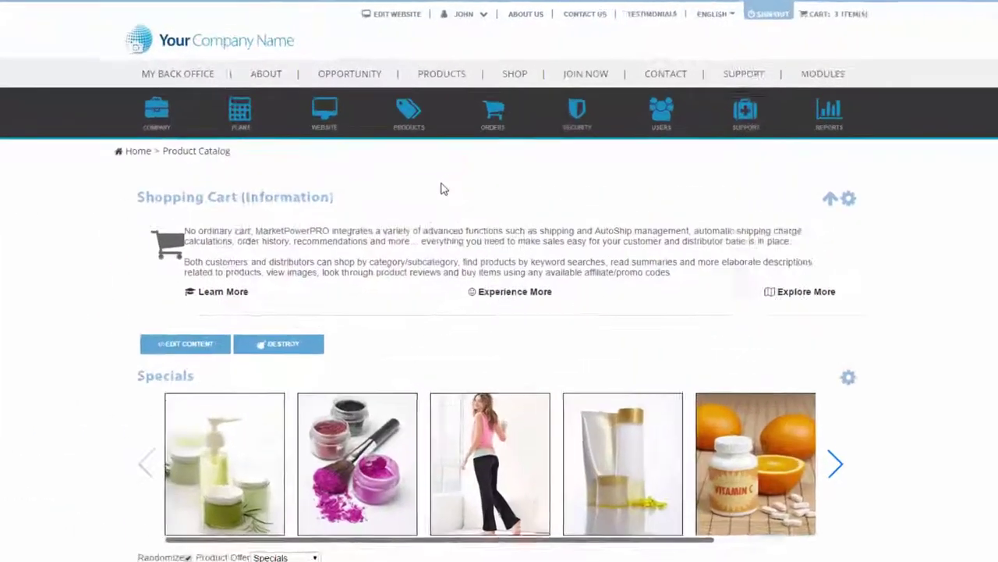
Step: Open the Cosmetics Eye Shadow product's SKU for editing and enable Show on Single SKU Purchase
mouse_move(418, 128)
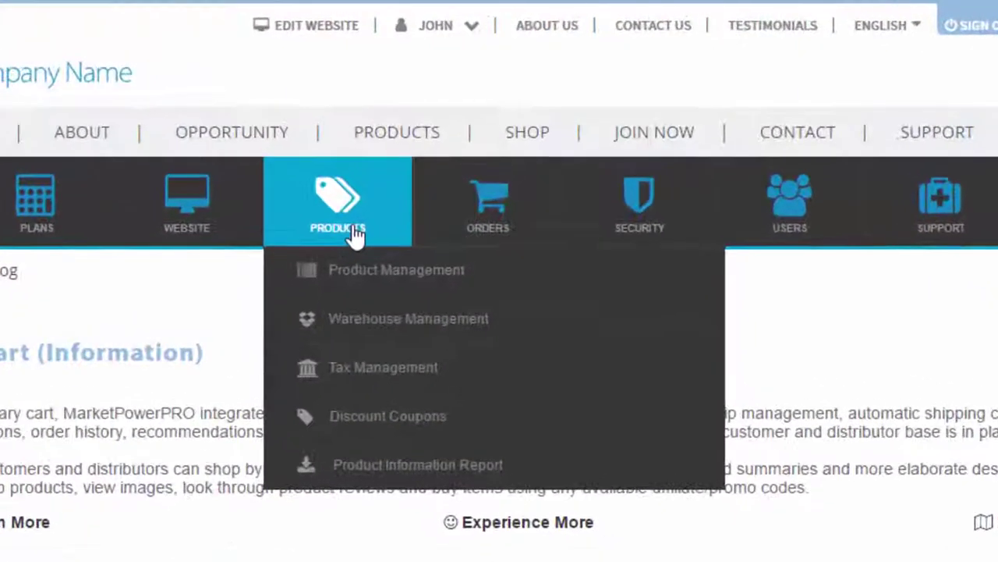
mouse_move(415, 161)
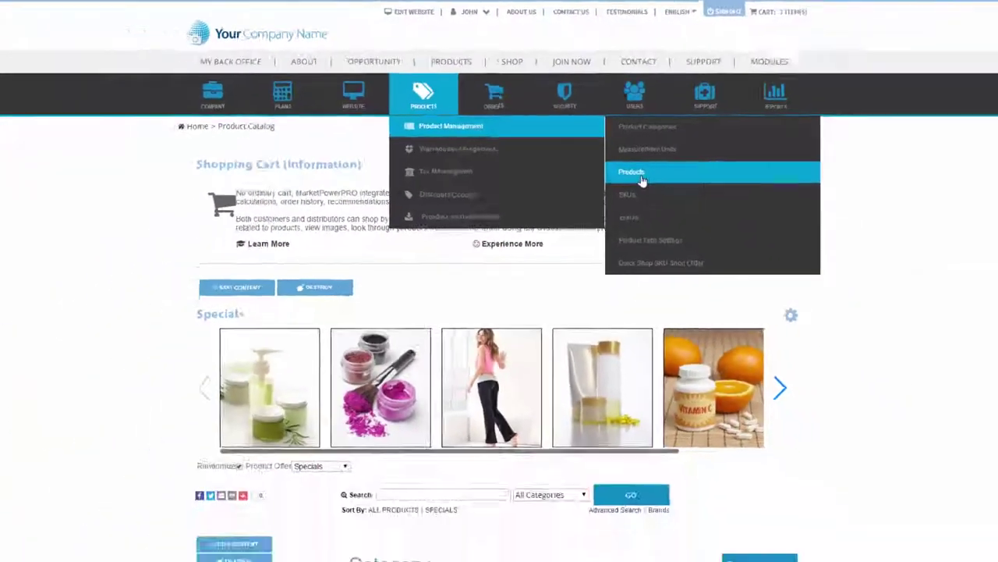
click(641, 173)
mouse_move(293, 186)
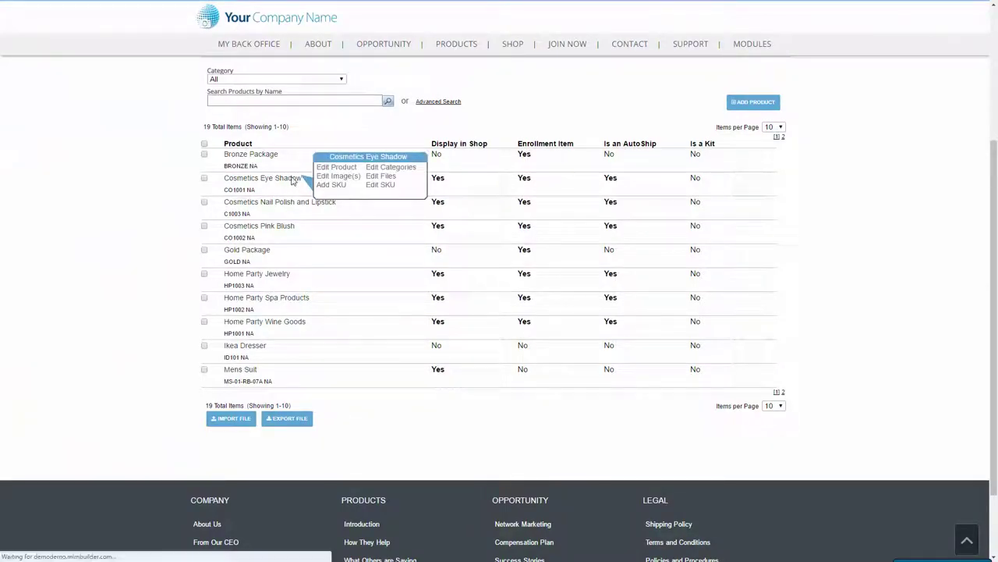
click(336, 165)
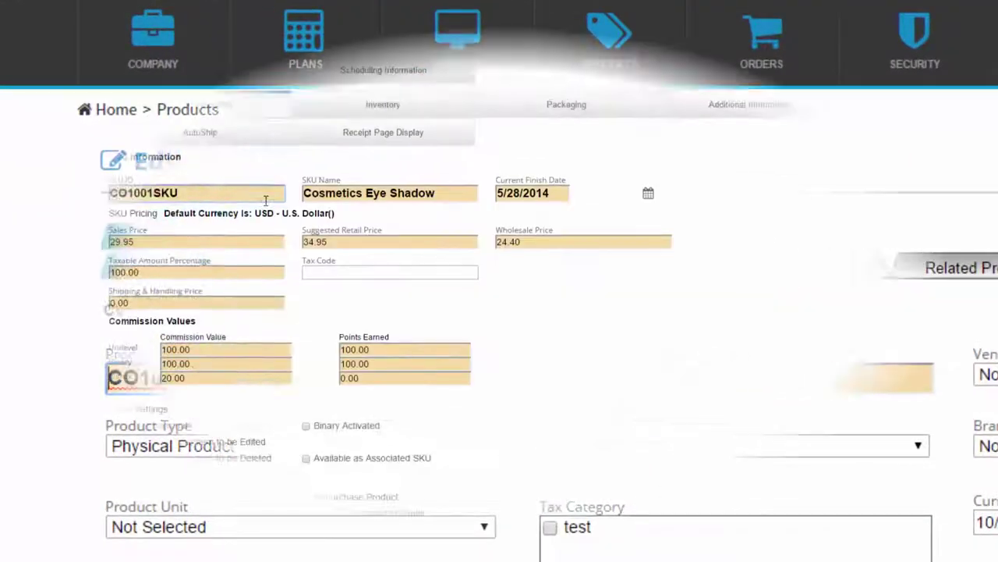
scroll(296, 285, down, 3)
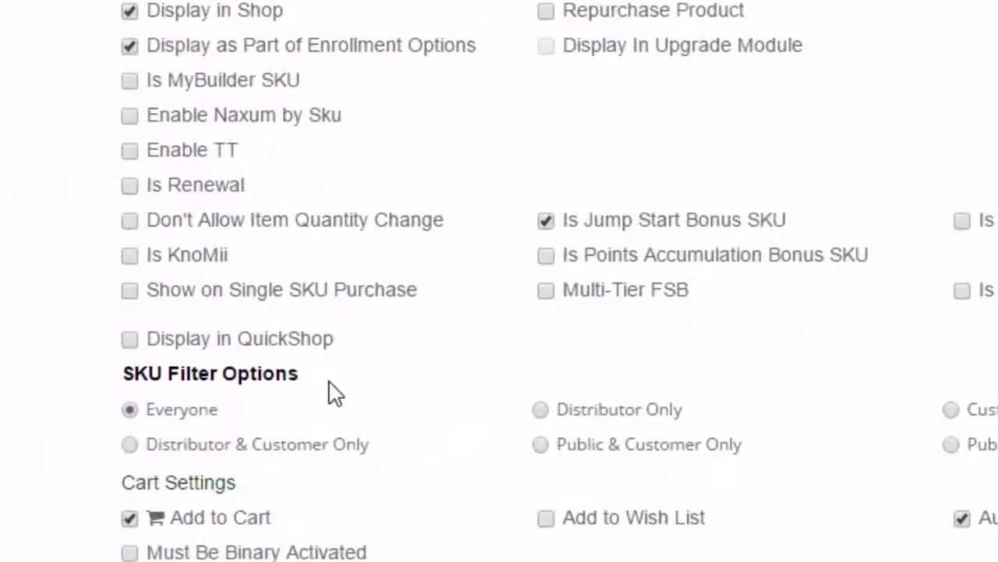
click(112, 163)
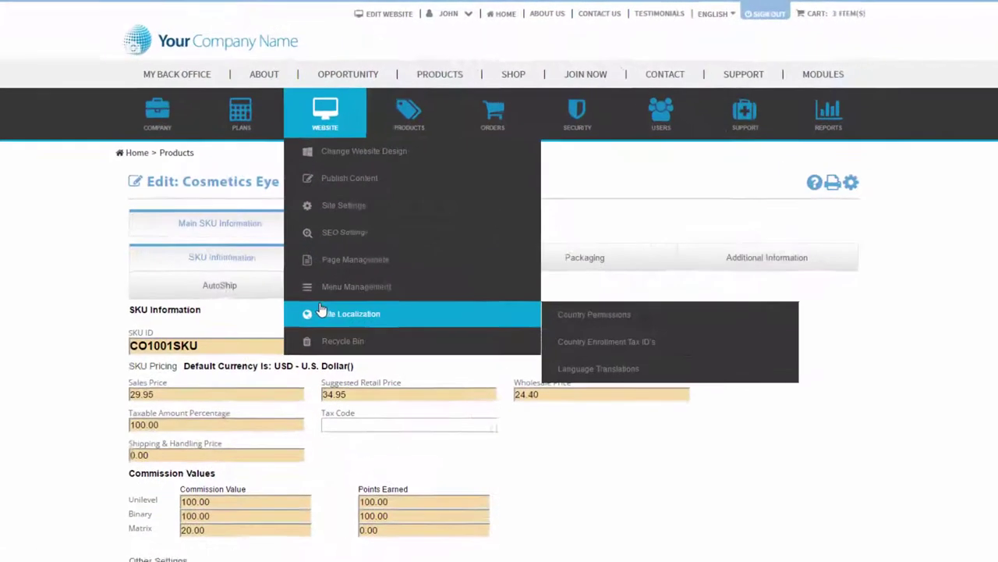
Step: Open the items of the English skin menu in the website's site menu management
mouse_move(361, 238)
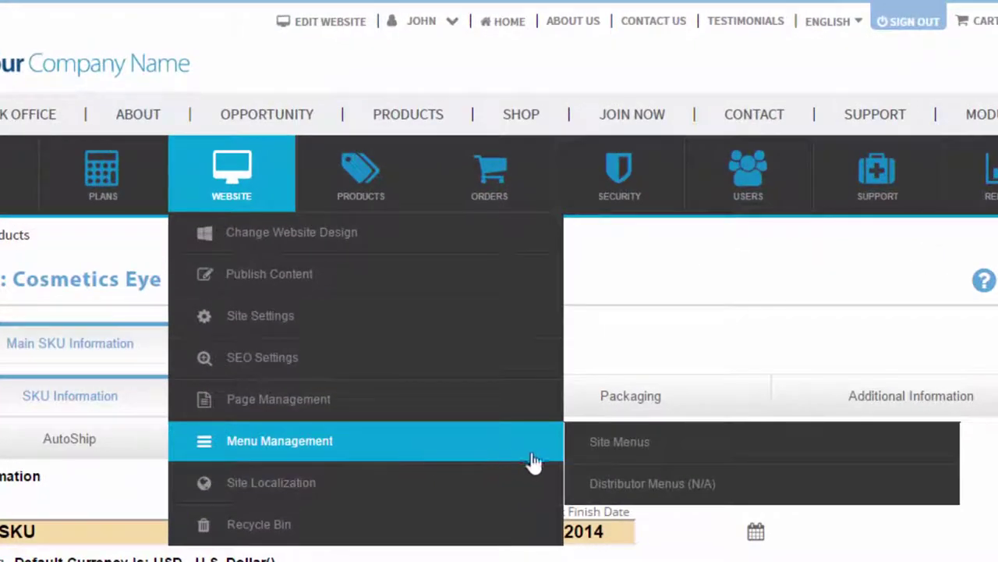
click(640, 462)
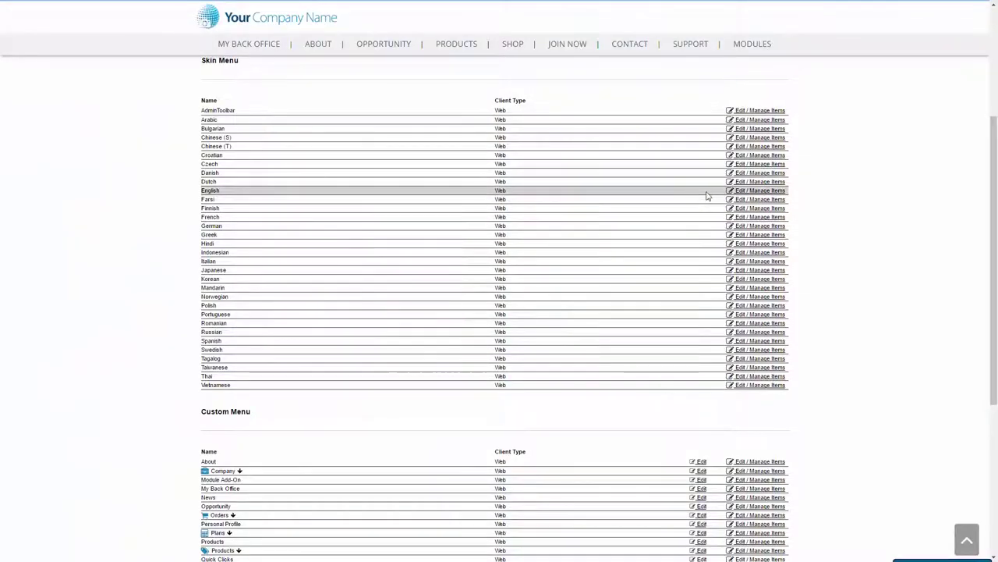
click(750, 194)
scroll(437, 222, down, 3)
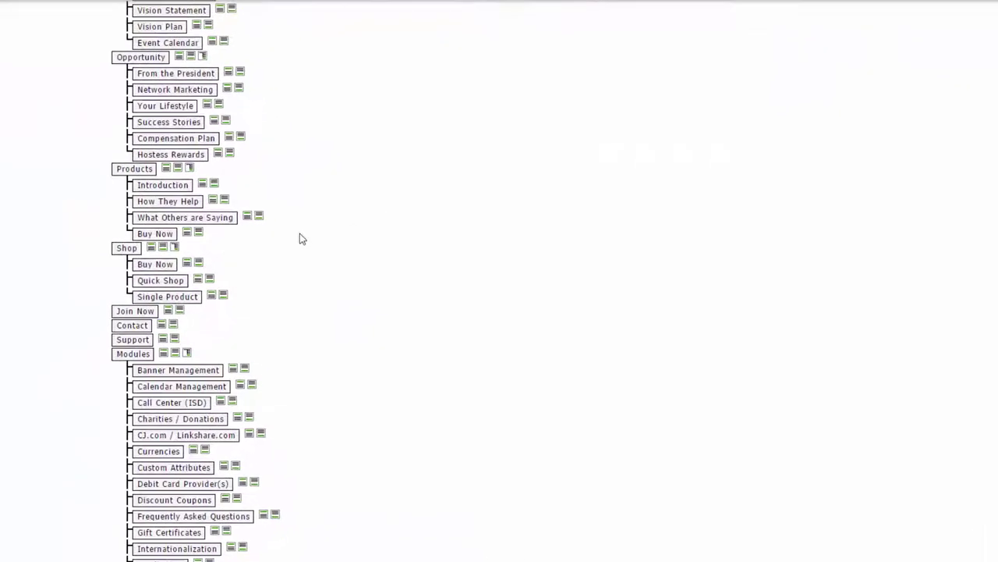
Step: Link the Shop menu item to the Single SKU Purchase page and open the shop's Single Product page
click(218, 252)
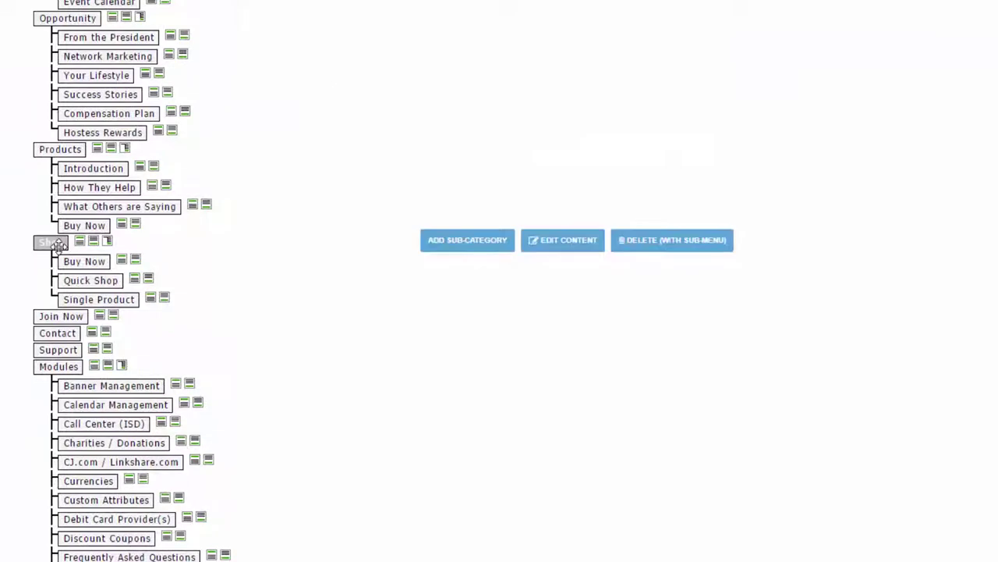
click(584, 248)
click(679, 167)
scroll(618, 298, down, 5)
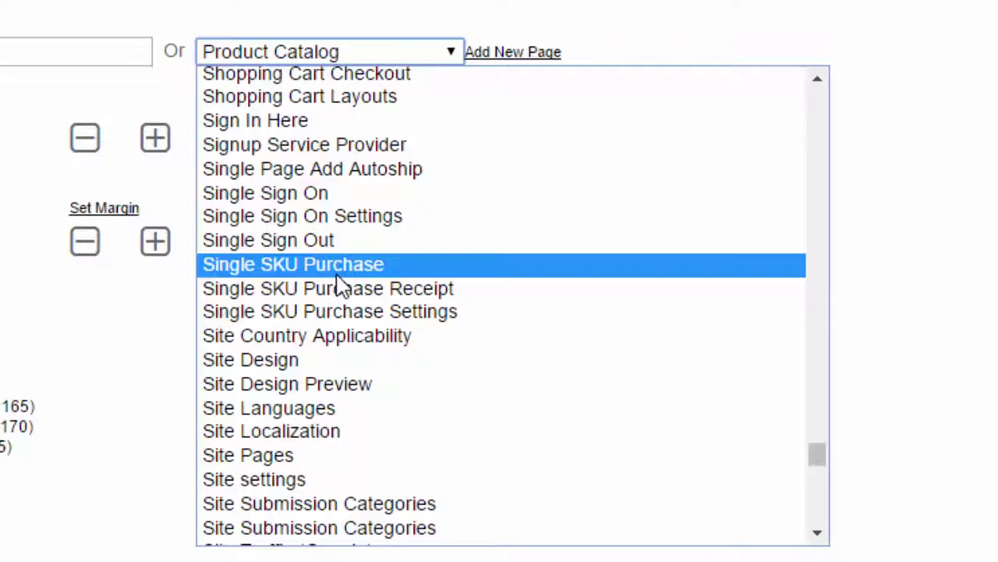
click(337, 269)
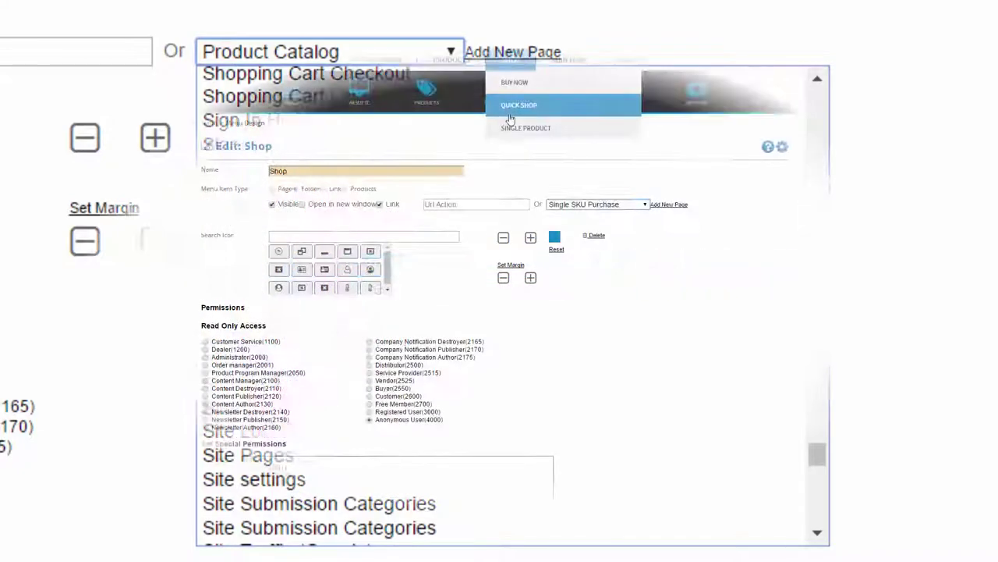
mouse_move(513, 107)
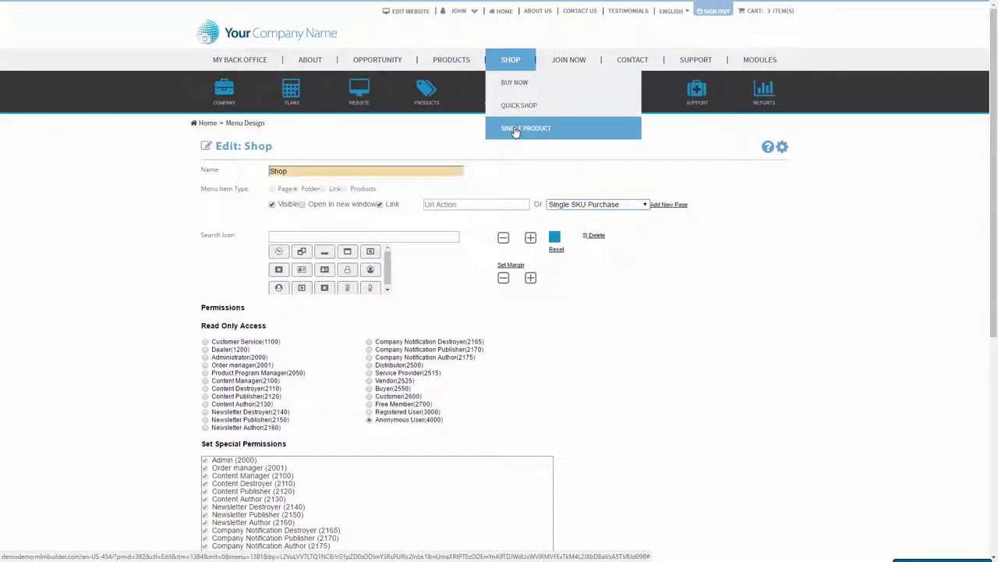
click(525, 128)
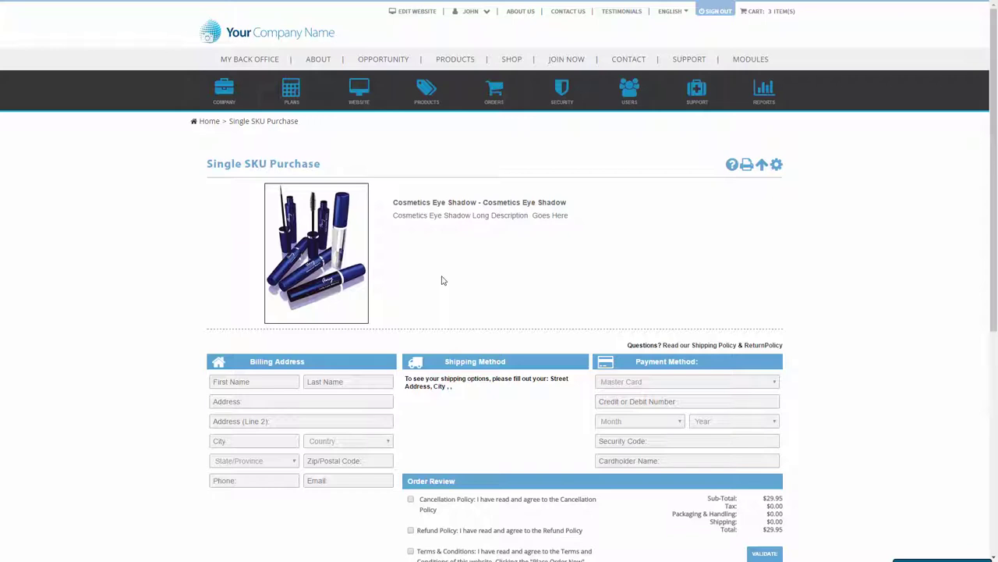
Step: Open the Single SKU Purchase Settings and enable automatic login upon purchase
mouse_move(251, 111)
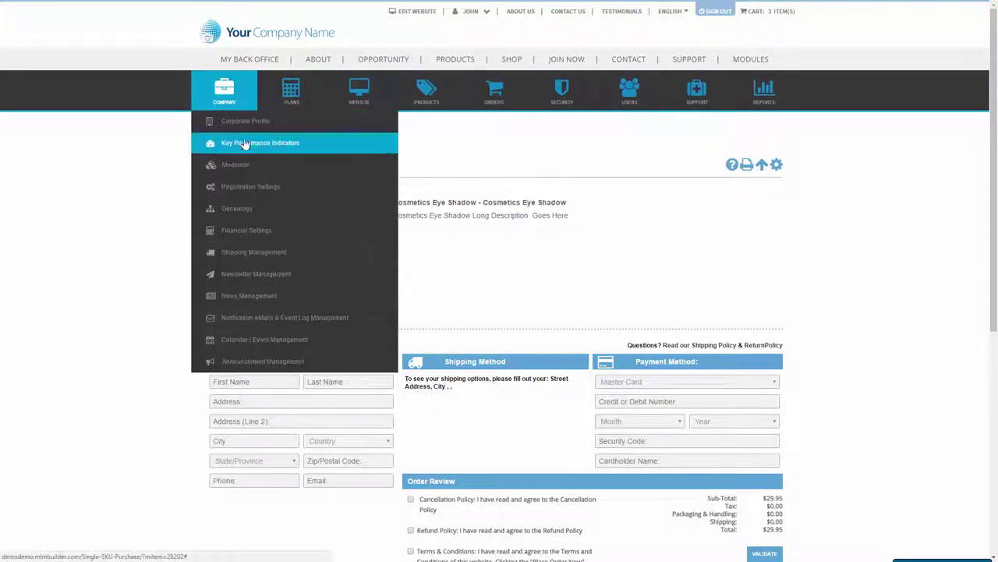
mouse_move(290, 167)
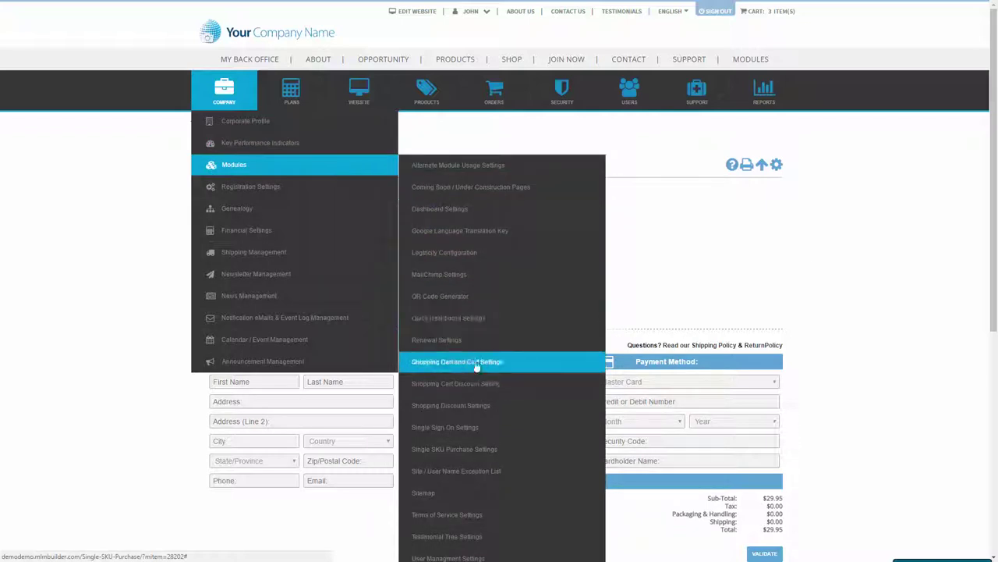
click(480, 456)
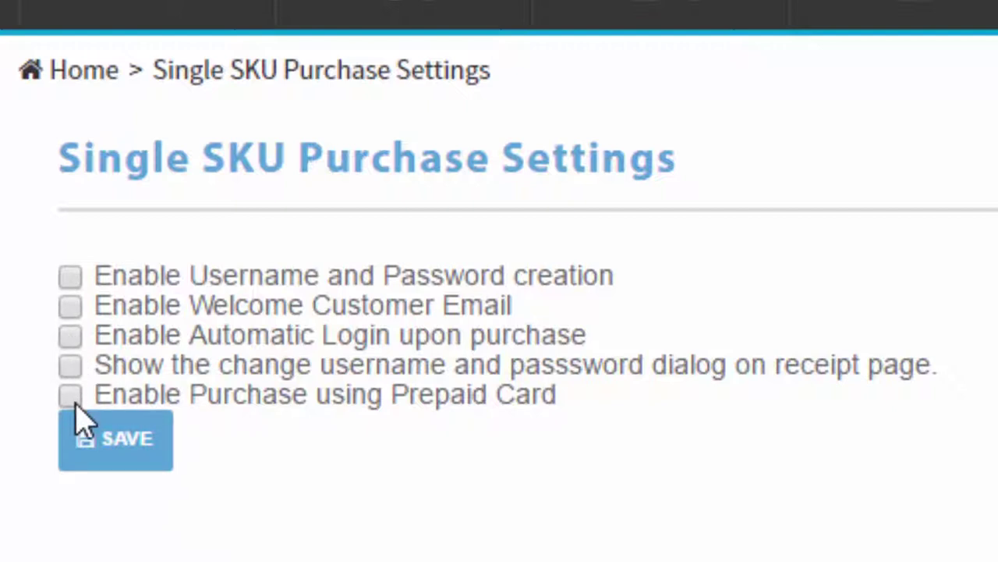
click(74, 341)
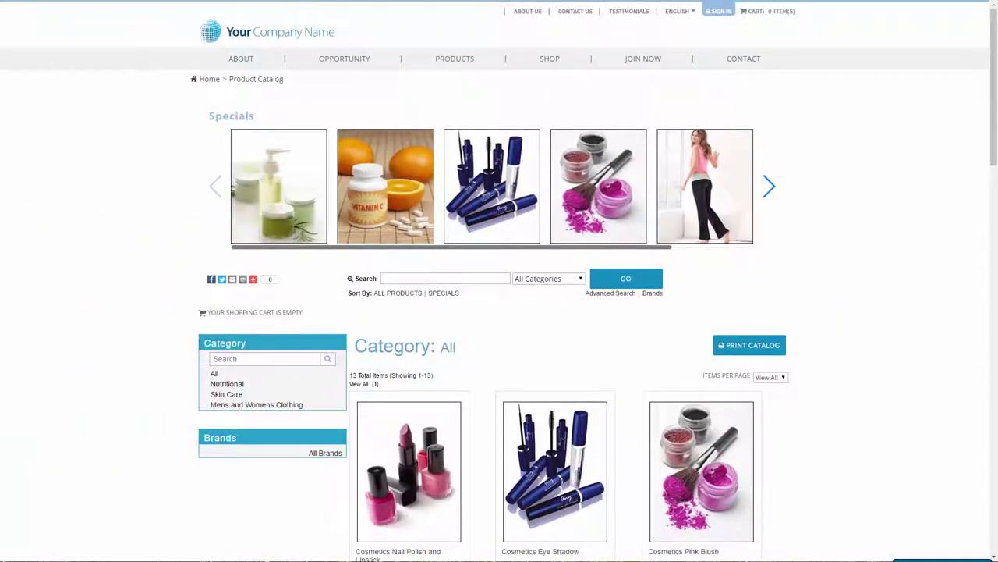
Step: Advance the Specials carousel in the public product catalog and filter the products to the Skin Care category
click(769, 187)
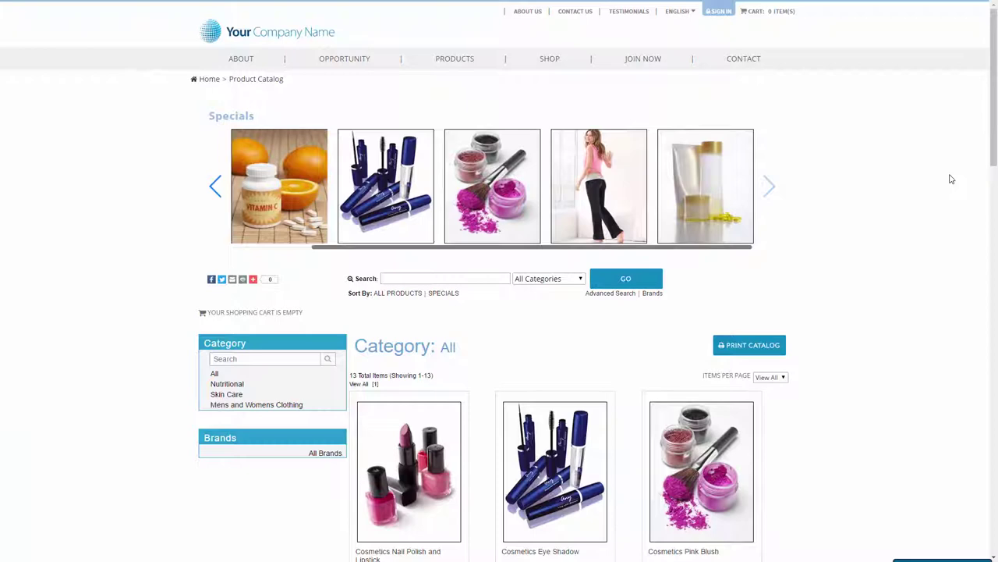
scroll(986, 165, down, 3)
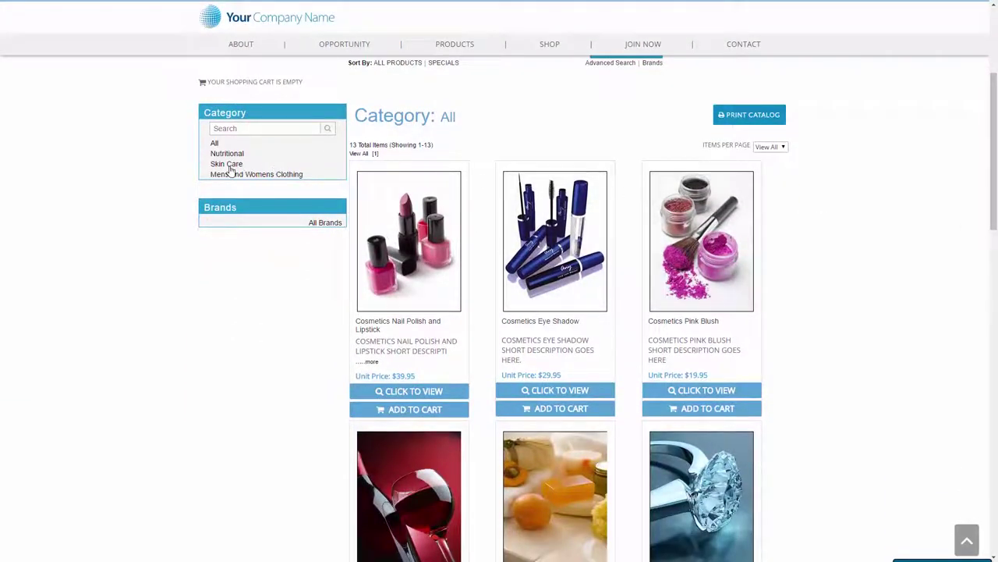
click(231, 165)
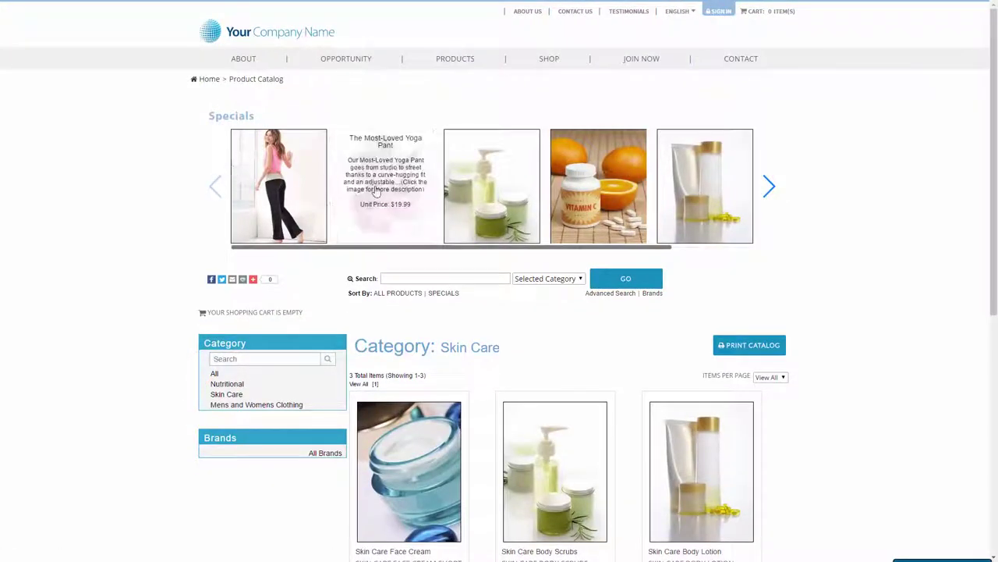
Step: Open the Skin Care Face Cream product page and check its available order quantities
drag(992, 169, 978, 302)
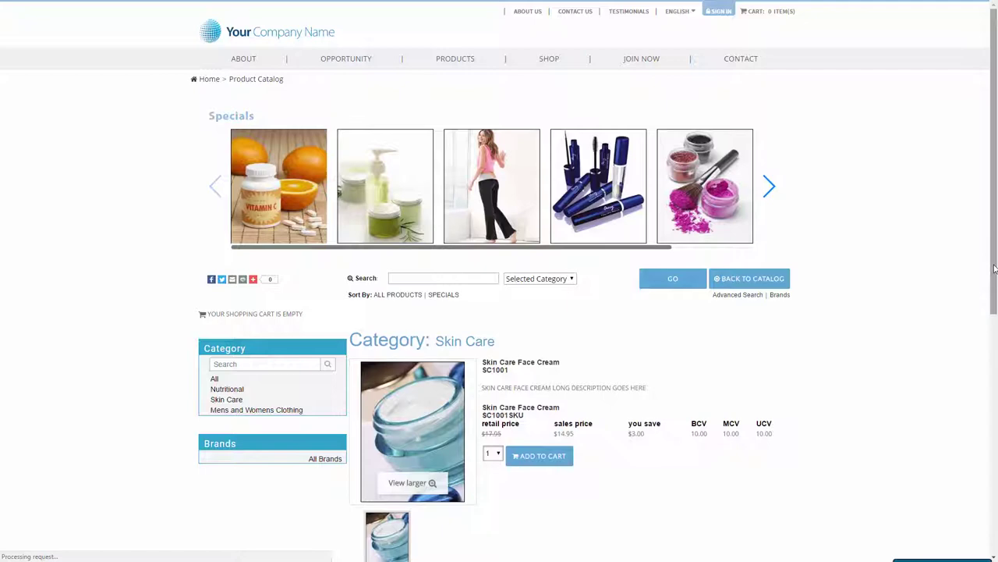
drag(987, 269, 985, 379)
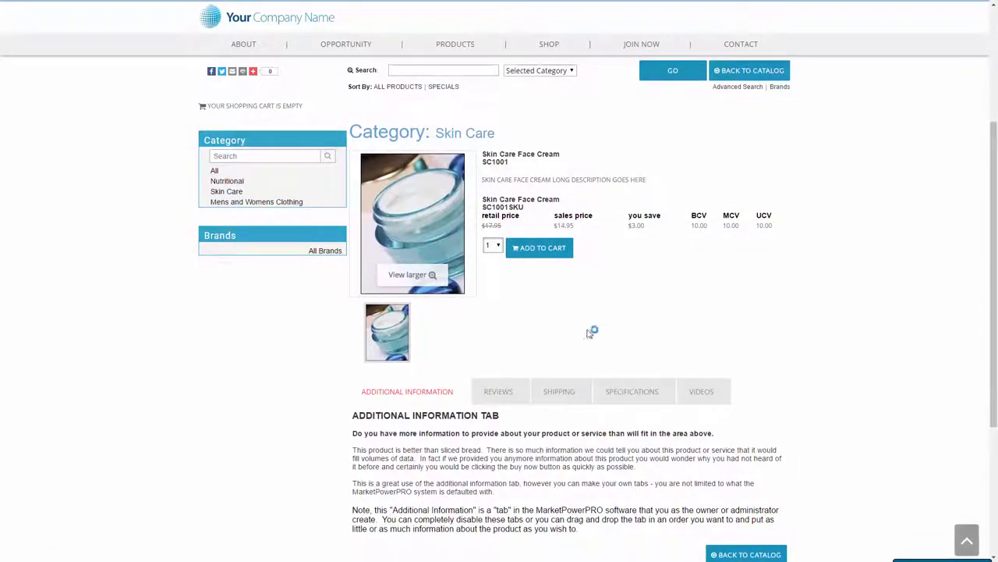
click(497, 246)
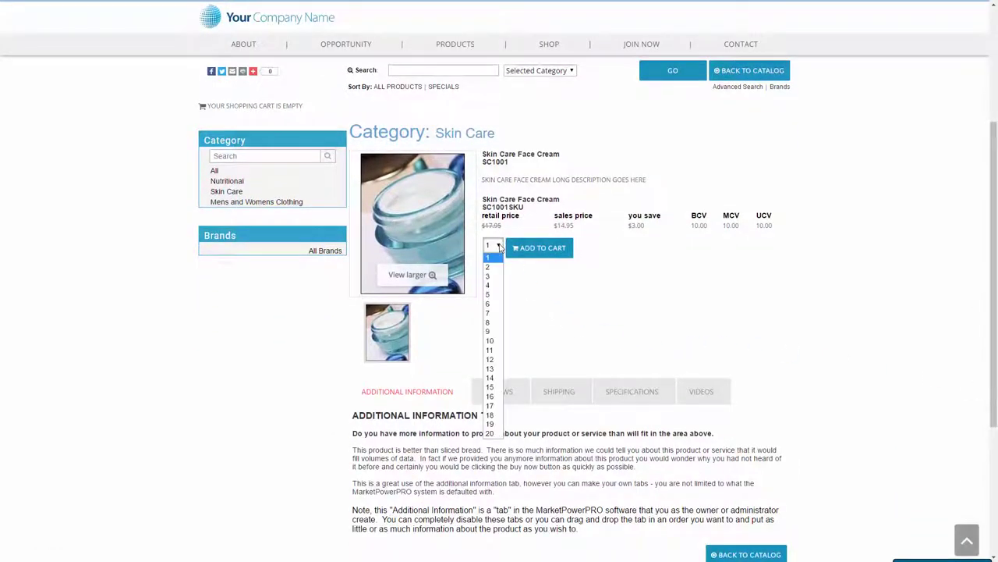
click(498, 245)
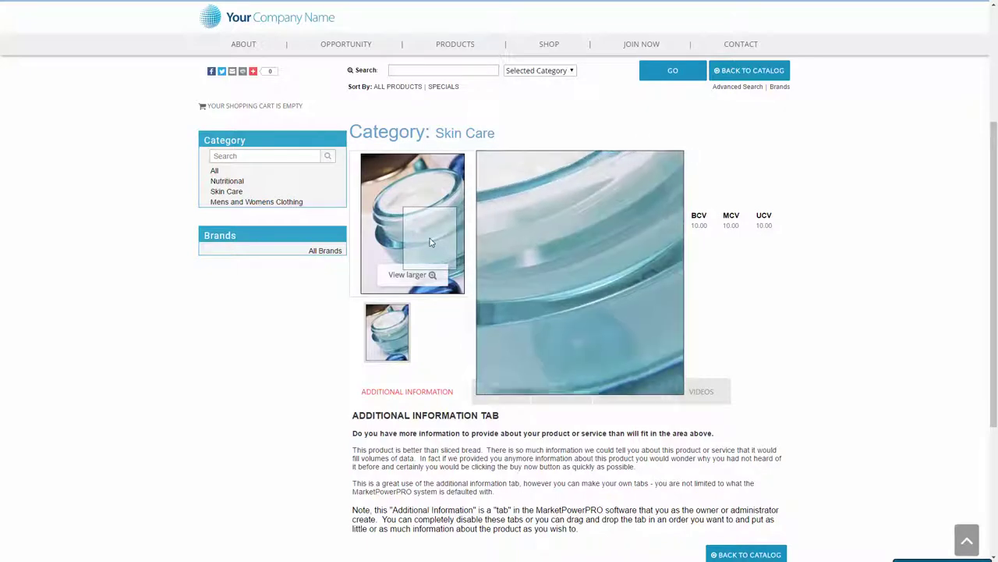
Step: Give the Skin Care Face Cream an overall rating of 5 stars in its reviews, and show the product's videos
drag(996, 250, 995, 313)
click(497, 269)
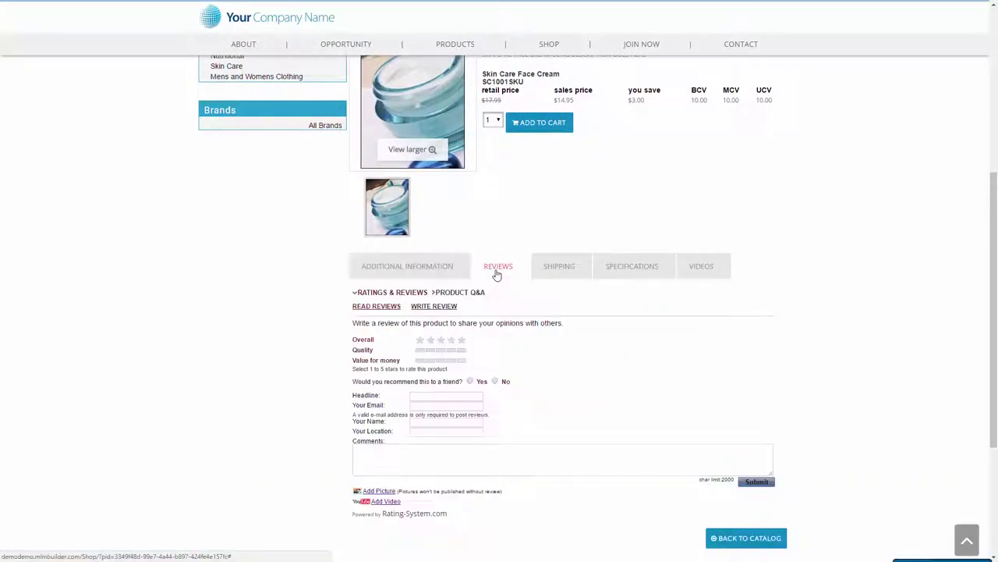
click(462, 342)
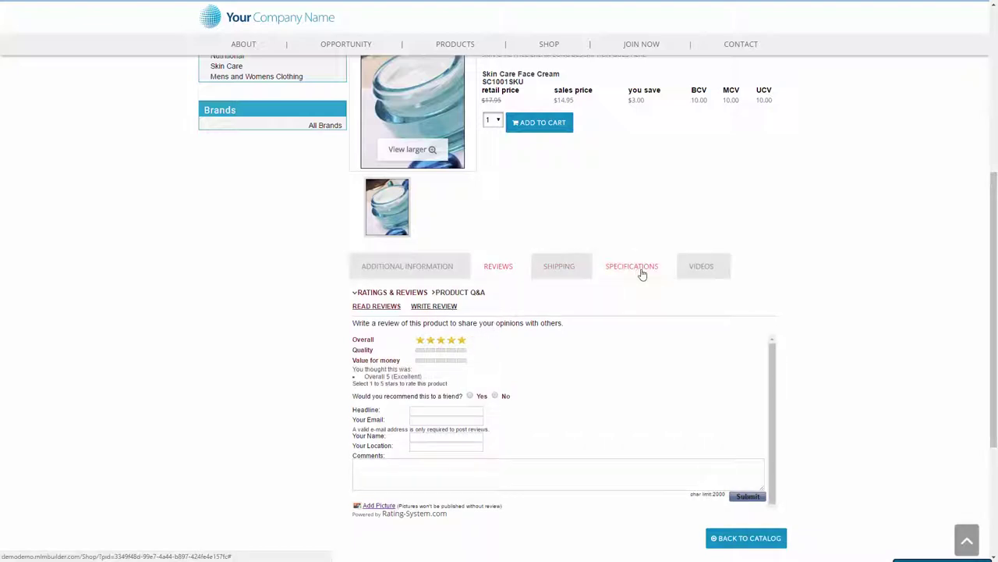
click(702, 274)
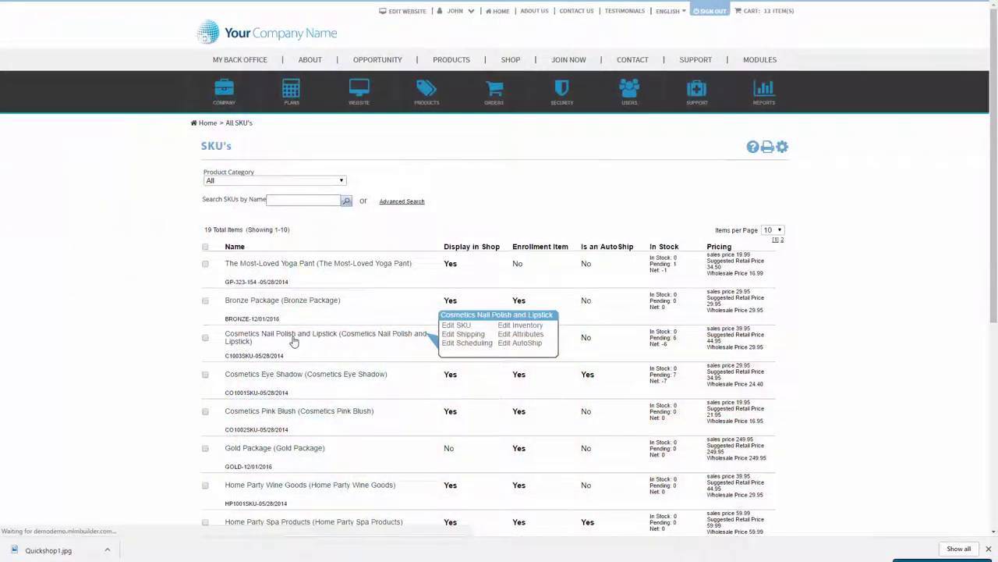
Step: Enable Display in QuickShop for the Cosmetics Nail Polish and Lipstick SKU and select Quickshop1.jpg as the file to upload
scroll(386, 241, down, 3)
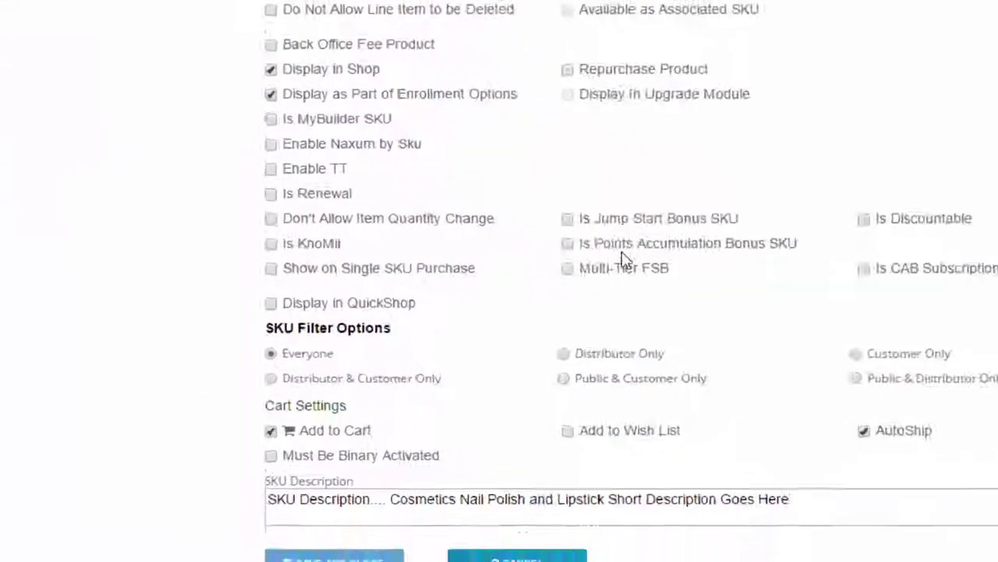
click(270, 302)
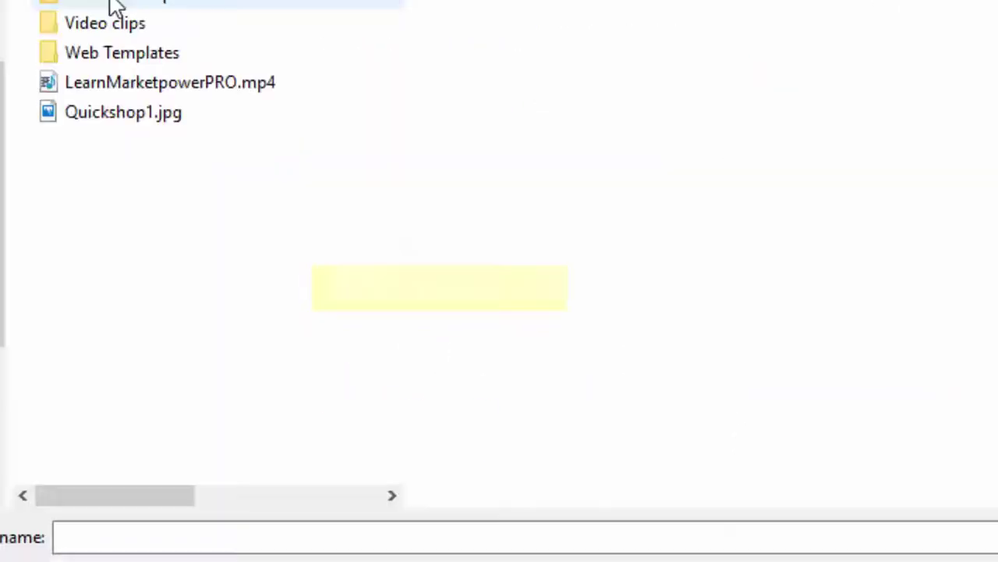
click(122, 112)
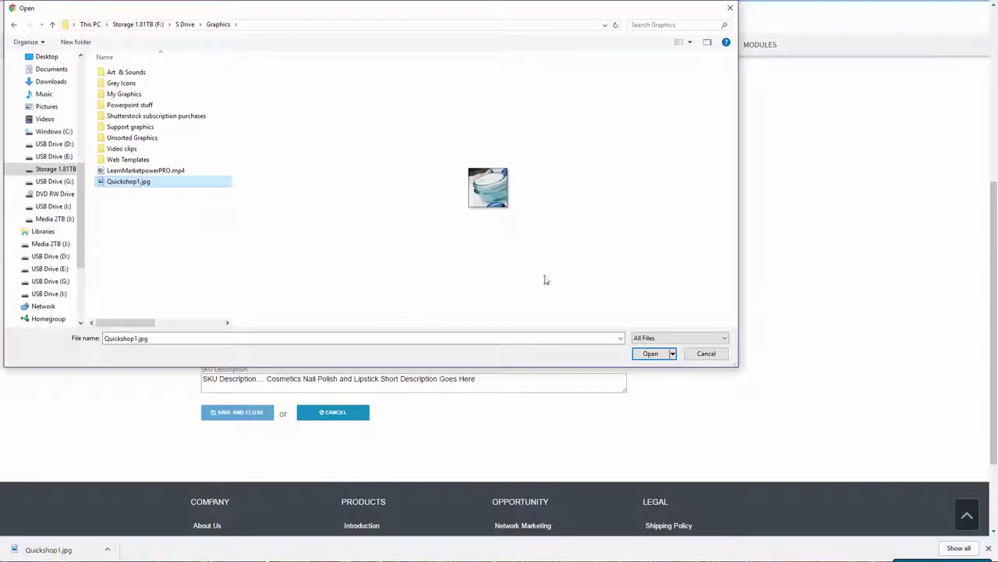